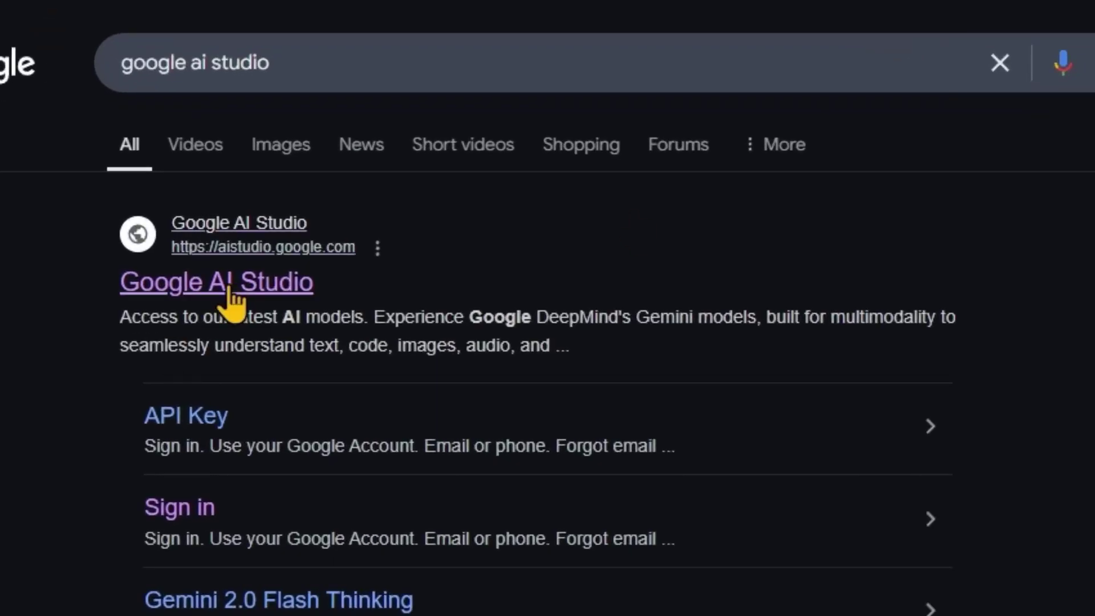
Open Google AI Studio from the search results to view the Hong Kong Mapbox tour code.
{"action": "left_click", "coordinate": [224, 284]}
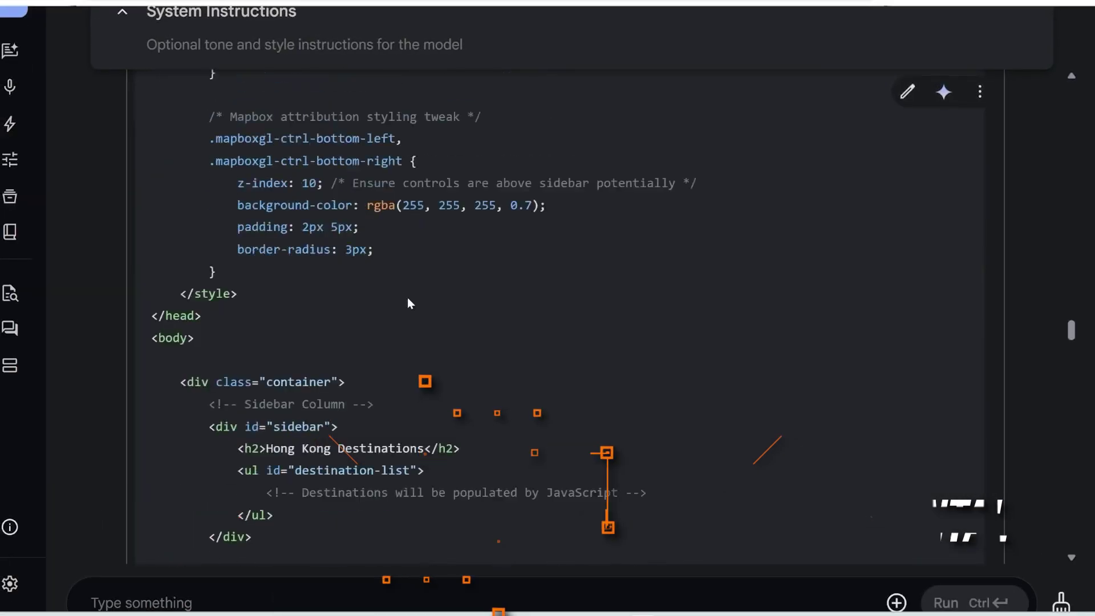
{"action": "scroll", "coordinate": [407, 298], "scroll_direction": "down", "scroll_amount": 5}
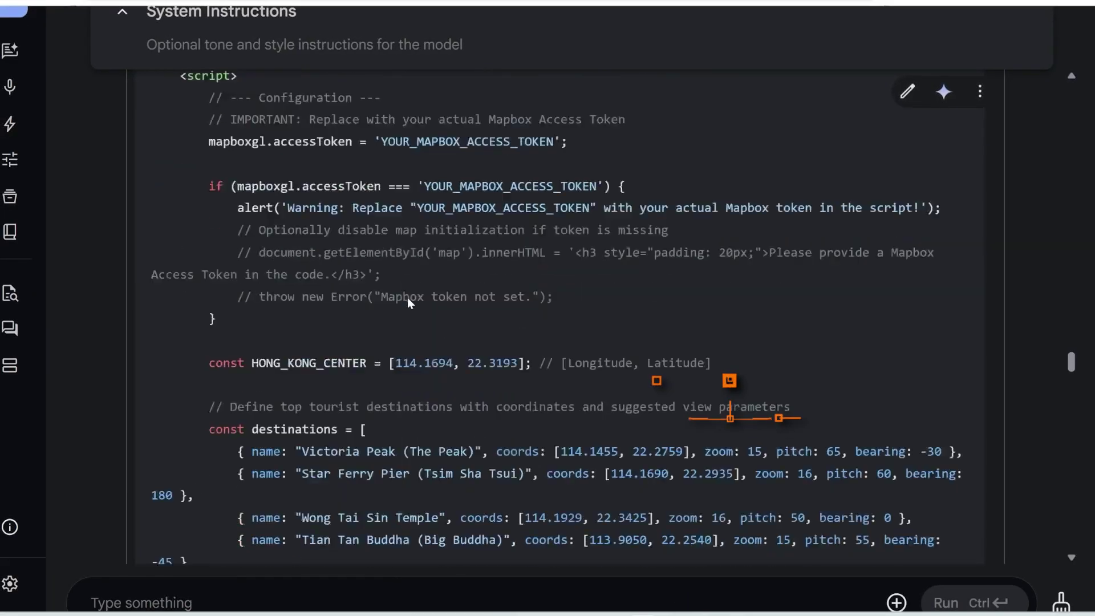
{"action": "scroll", "coordinate": [407, 298], "scroll_direction": "down", "scroll_amount": 5}
{"action": "scroll", "coordinate": [408, 298], "scroll_direction": "down", "scroll_amount": 5}
{"action": "scroll", "coordinate": [407, 298], "scroll_direction": "down", "scroll_amount": 5}
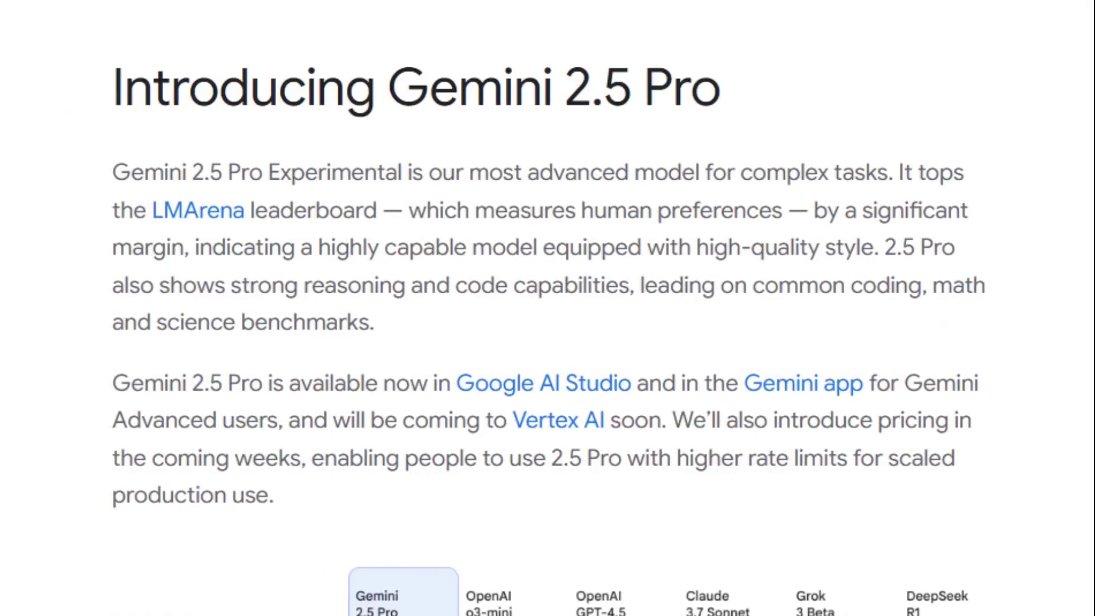
{"action": "scroll", "coordinate": [614, 434], "scroll_direction": "down", "scroll_amount": 5}
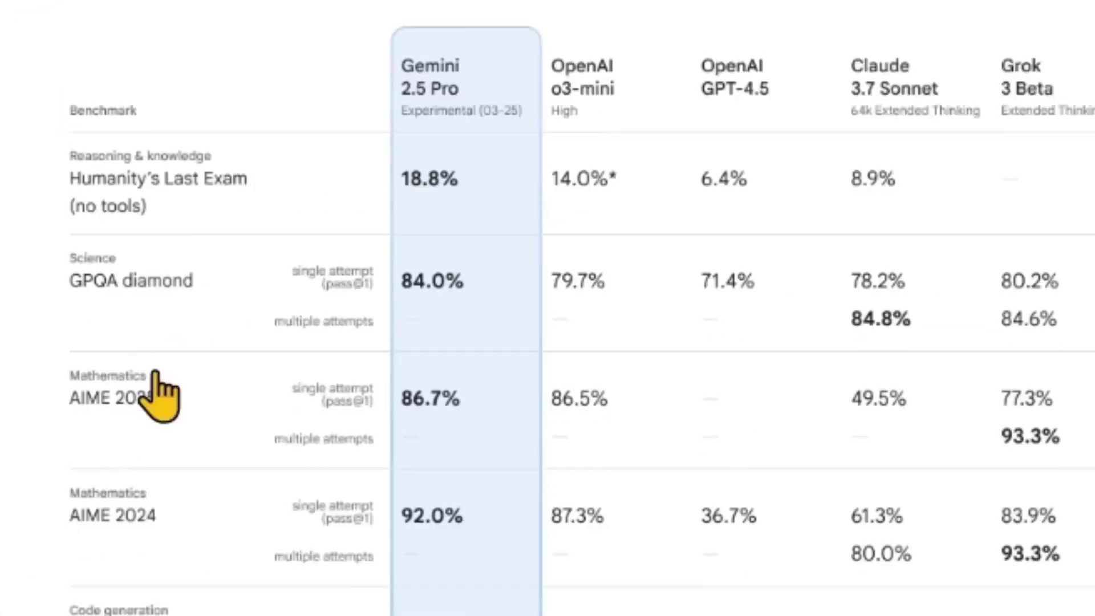
{"action": "scroll", "coordinate": [152, 342], "scroll_direction": "up", "scroll_amount": 1}
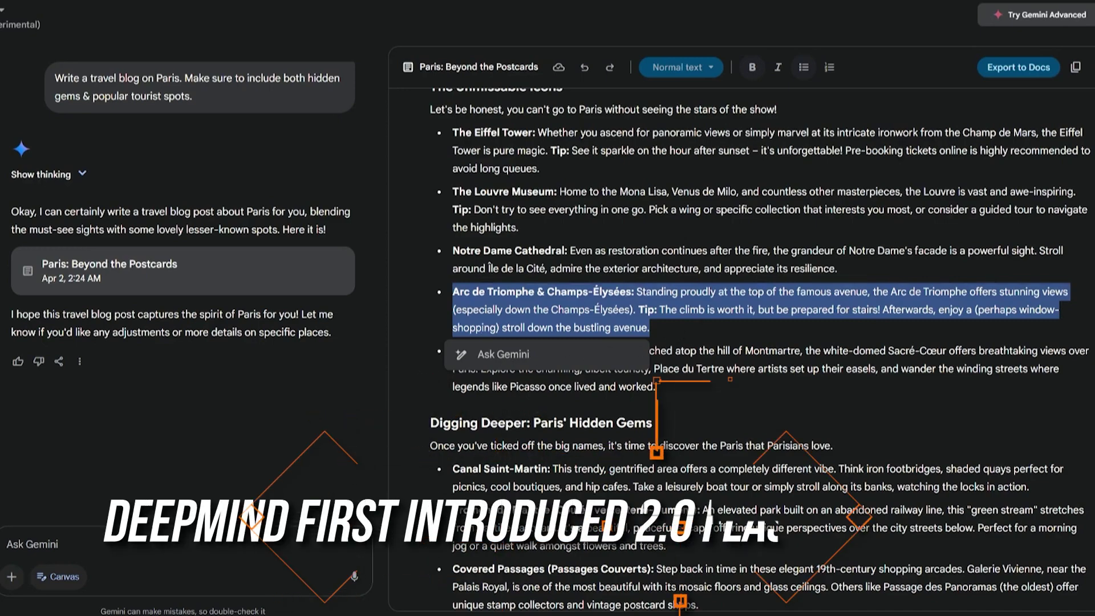
Deselect the Arc de Triomphe paragraph, highlight the Gemini 2.5 article title, and orbit the house model.
{"action": "left_click", "coordinate": [704, 268]}
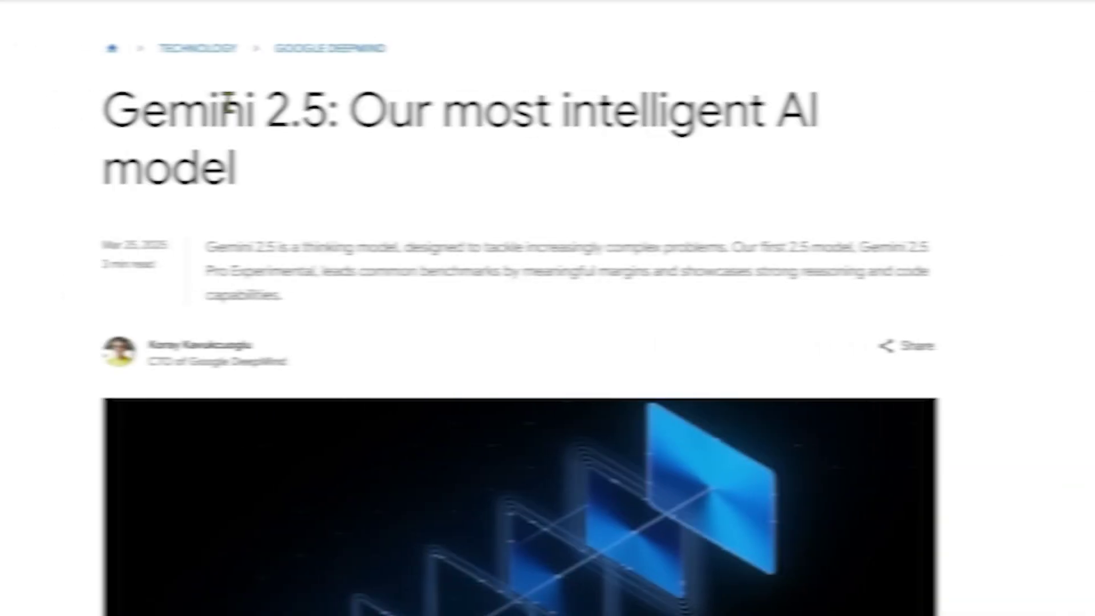
{"action": "left_click_drag", "start_coordinate": [163, 110], "coordinate": [285, 111]}
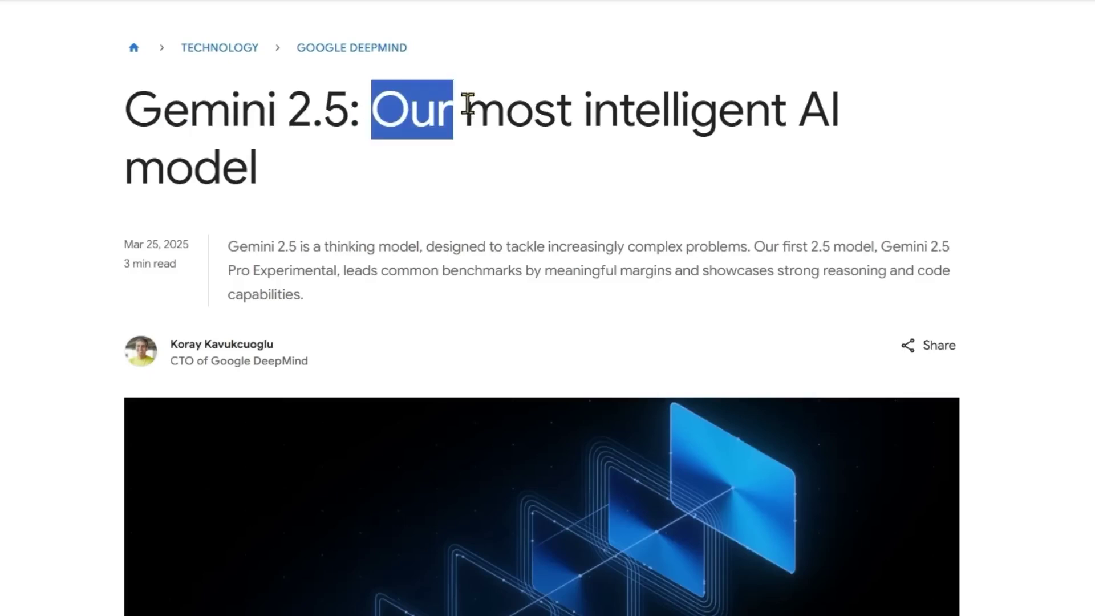
{"action": "left_click_drag", "start_coordinate": [467, 105], "coordinate": [728, 110]}
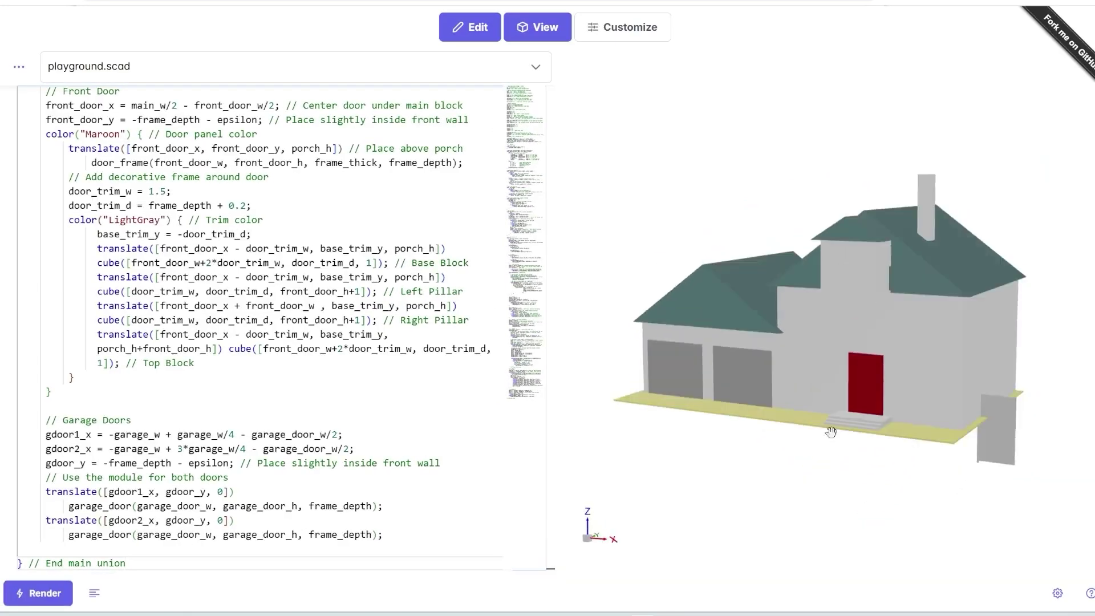
{"action": "left_click_drag", "start_coordinate": [830, 431], "coordinate": [850, 454]}
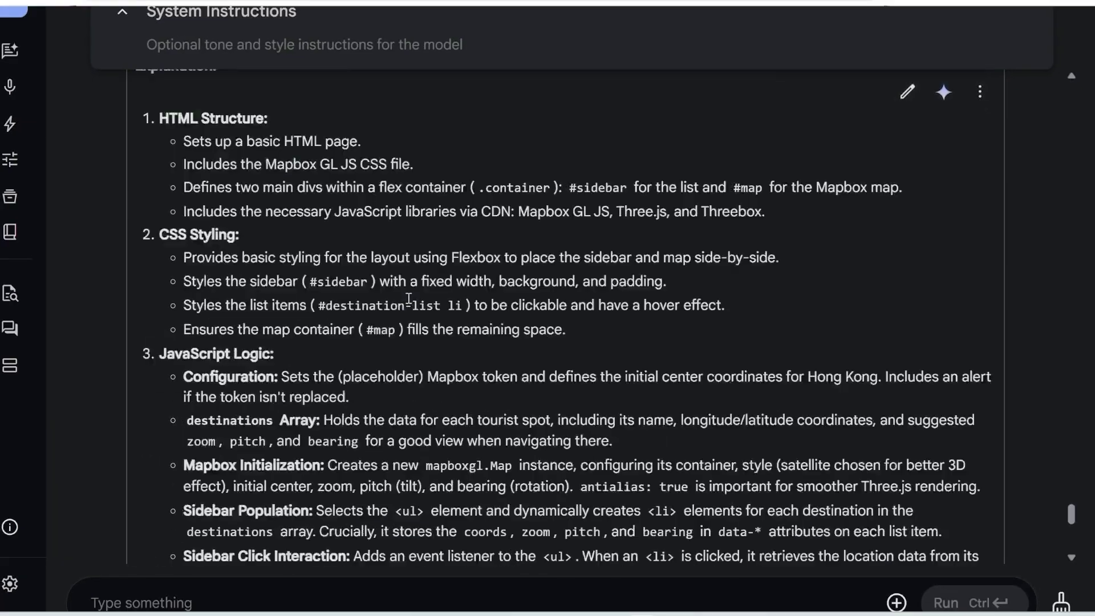
{"action": "scroll", "coordinate": [408, 299], "scroll_direction": "down", "scroll_amount": 1}
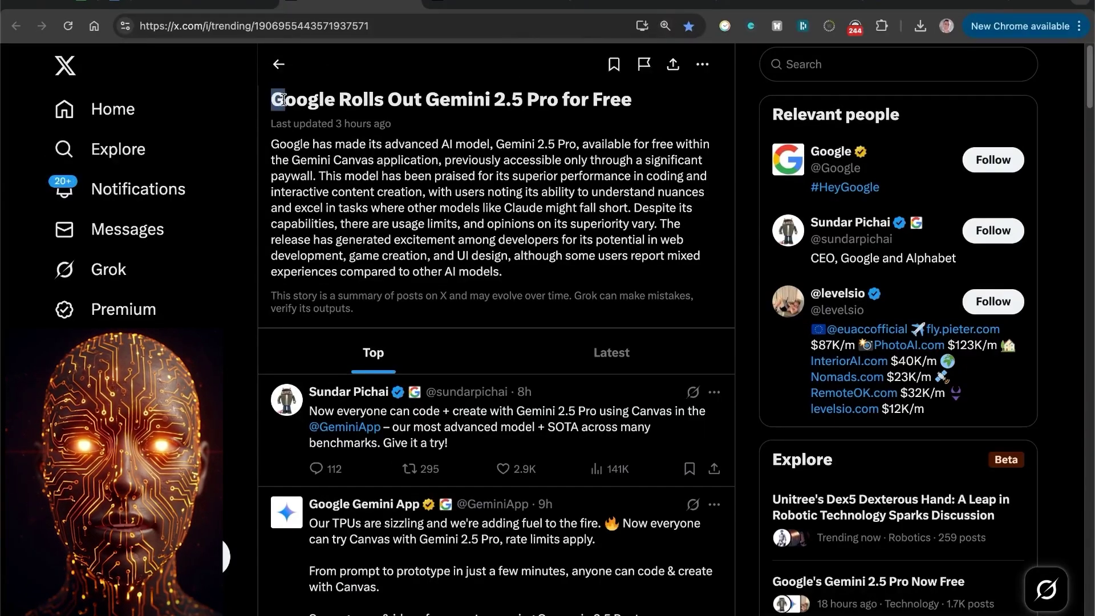
Highlight the opening of the 'Google Rolls Out Gemini 2.5 Pro for Free' headline.
{"action": "left_click_drag", "start_coordinate": [276, 99], "coordinate": [377, 101]}
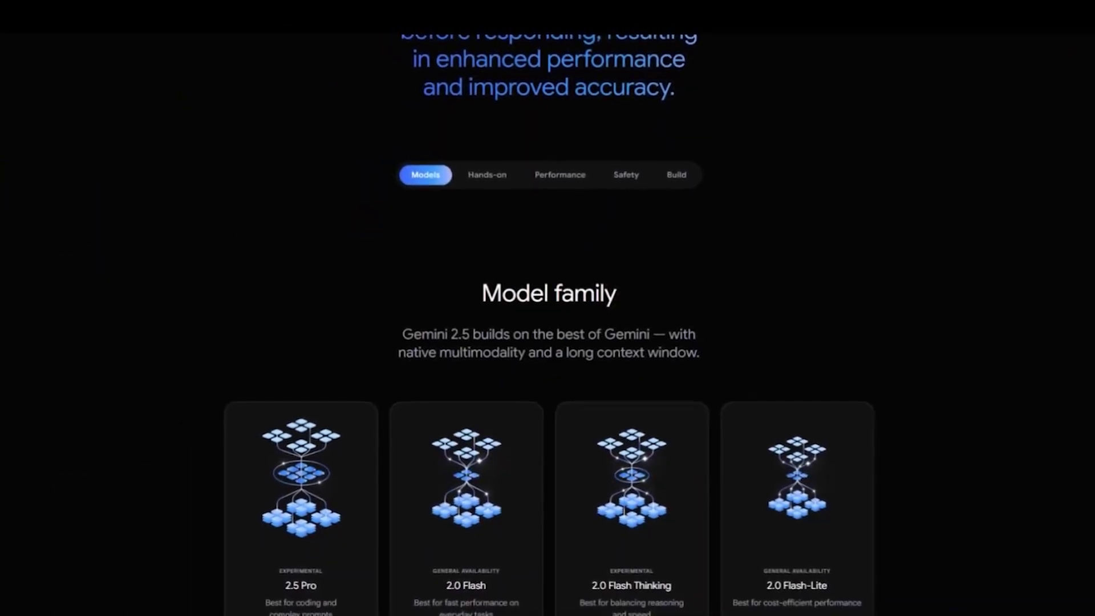
{"action": "scroll", "coordinate": [616, 596], "scroll_direction": "down", "scroll_amount": 2}
{"action": "scroll", "coordinate": [616, 597], "scroll_direction": "down", "scroll_amount": 2}
{"action": "scroll", "coordinate": [615, 596], "scroll_direction": "down", "scroll_amount": 1}
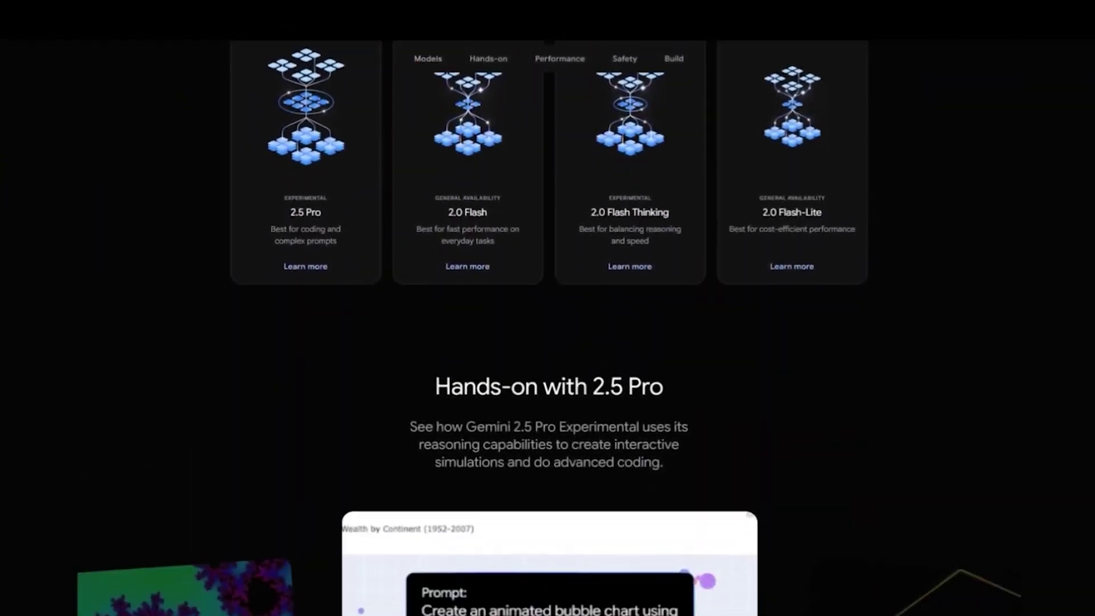
{"action": "scroll", "coordinate": [616, 596], "scroll_direction": "down", "scroll_amount": 1}
{"action": "scroll", "coordinate": [547, 342], "scroll_direction": "down", "scroll_amount": 2}
{"action": "scroll", "coordinate": [547, 342], "scroll_direction": "down", "scroll_amount": 2}
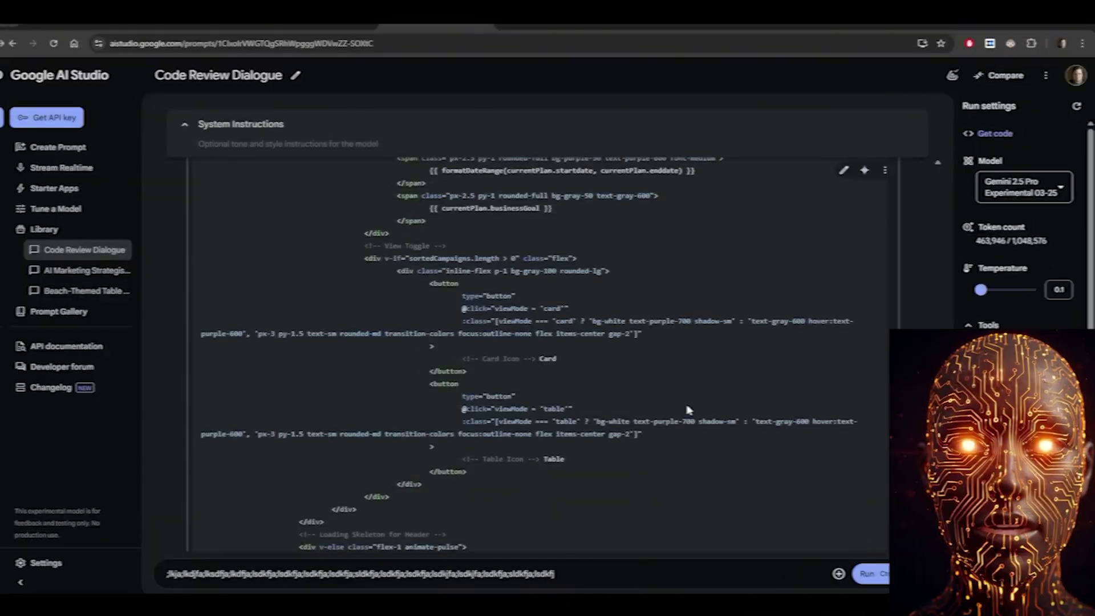
{"action": "scroll", "coordinate": [543, 352], "scroll_direction": "down", "scroll_amount": 10}
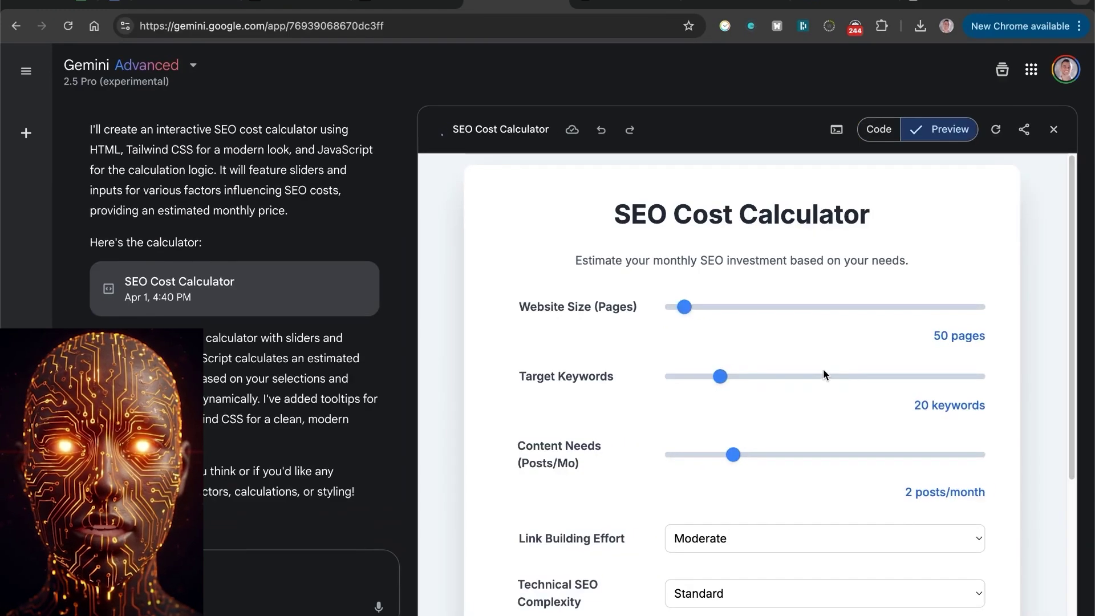
{"action": "scroll", "coordinate": [823, 369], "scroll_direction": "down", "scroll_amount": 3}
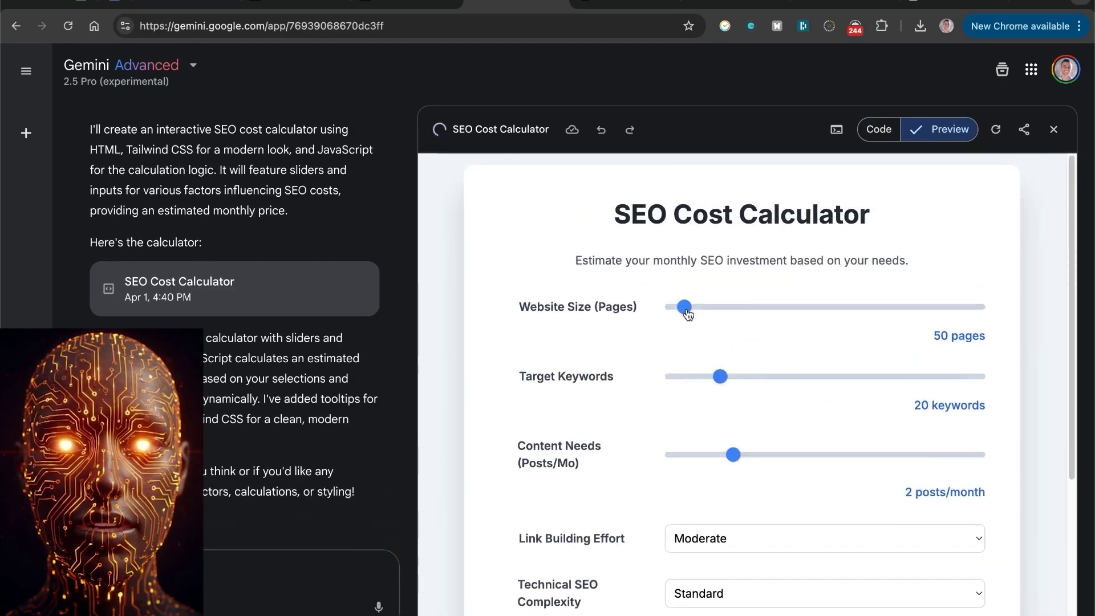
{"action": "scroll", "coordinate": [878, 363], "scroll_direction": "down", "scroll_amount": 3}
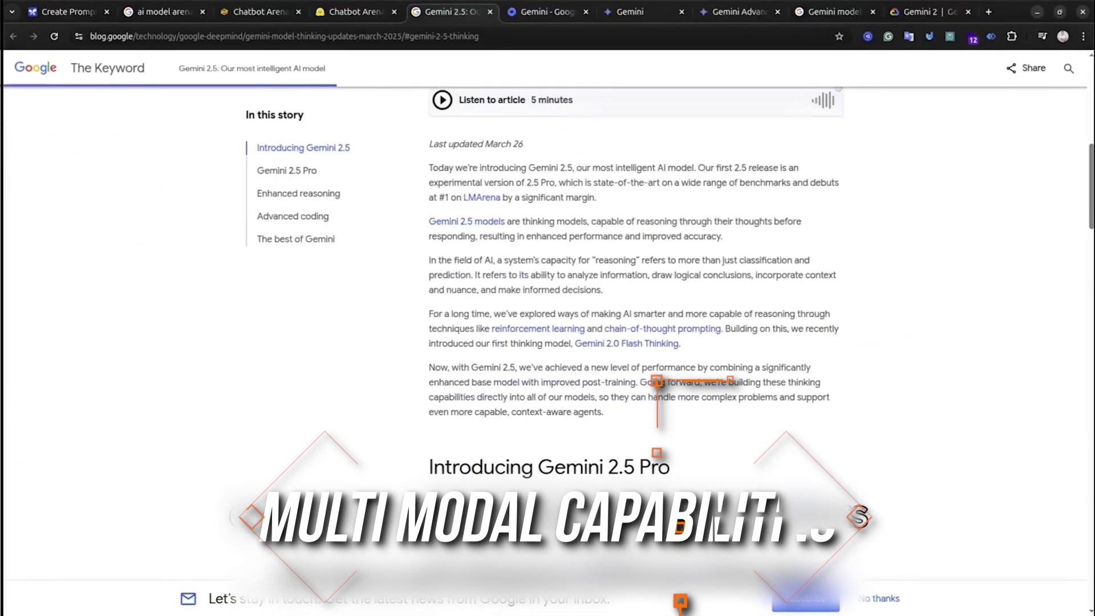
{"action": "scroll", "coordinate": [548, 342], "scroll_direction": "down", "scroll_amount": 2}
{"action": "scroll", "coordinate": [548, 342], "scroll_direction": "down", "scroll_amount": 3}
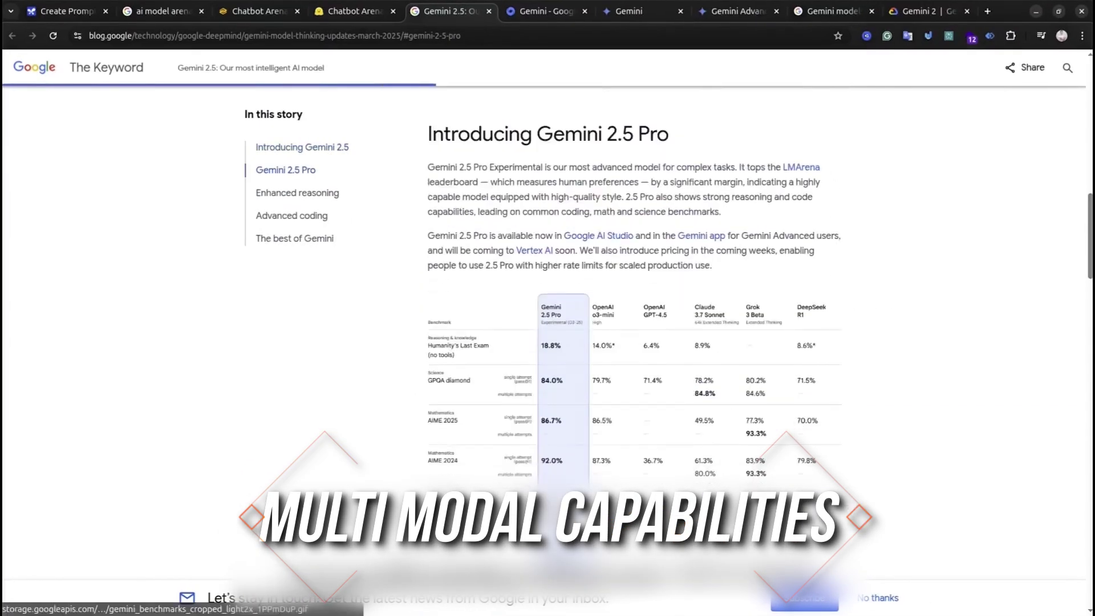
{"action": "scroll", "coordinate": [547, 342], "scroll_direction": "down", "scroll_amount": 3}
{"action": "scroll", "coordinate": [633, 367], "scroll_direction": "down", "scroll_amount": 5}
{"action": "scroll", "coordinate": [633, 368], "scroll_direction": "down", "scroll_amount": 2}
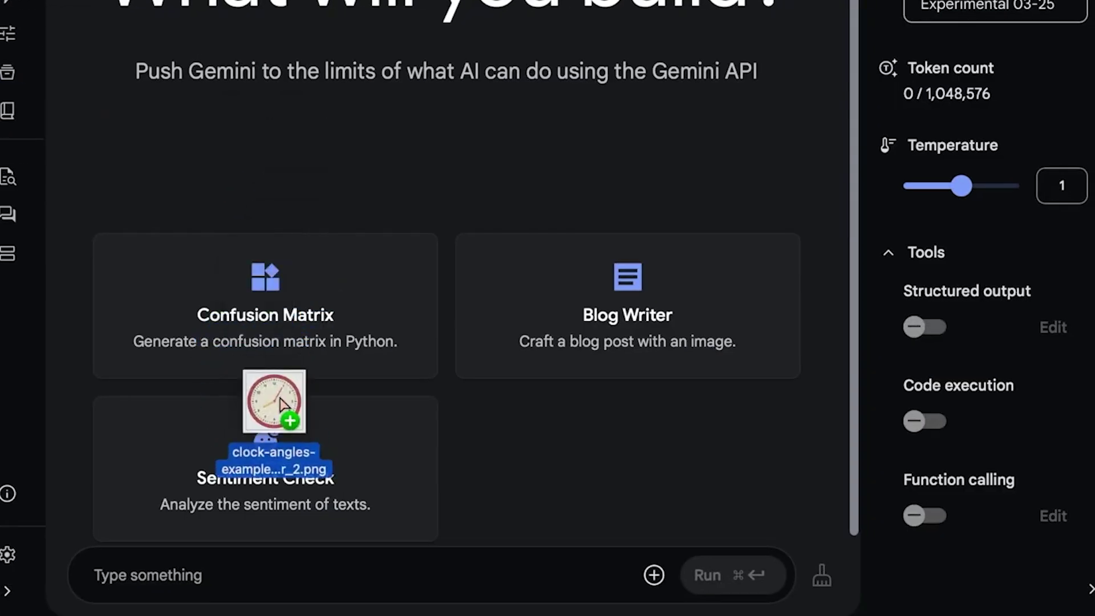
Add the clock picture to the prompt and run the stone-counting cup video question.
{"action": "left_click_drag", "start_coordinate": [268, 571], "coordinate": [269, 566]}
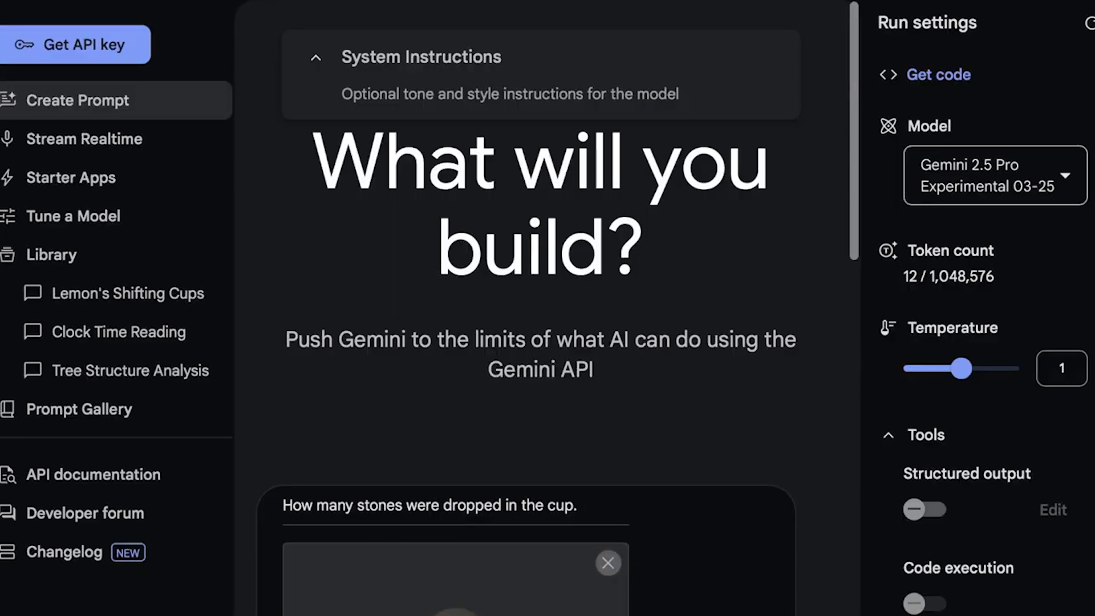
{"action": "key", "text": "ctrl+Return"}
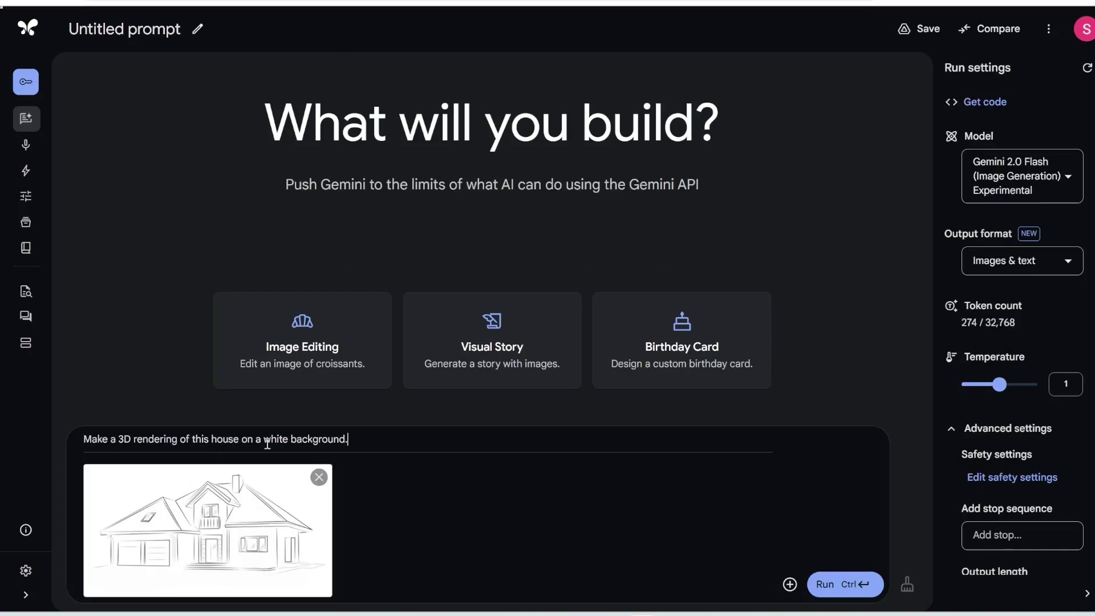
Submit the house sketch prompt asking for a 3D rendering on a white background.
{"action": "left_click", "coordinate": [842, 583]}
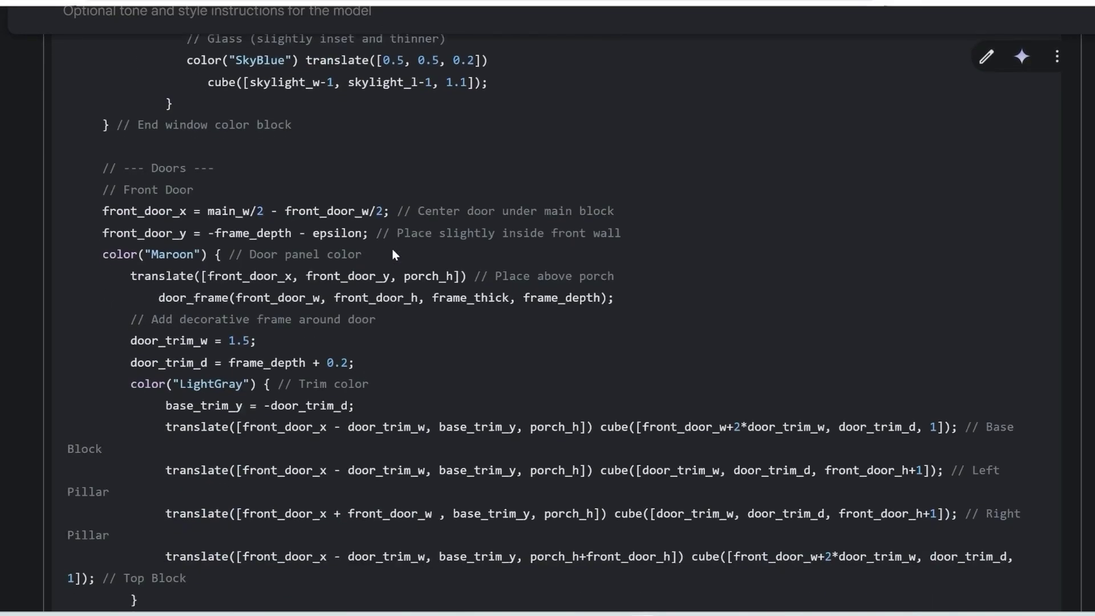
{"action": "scroll", "coordinate": [394, 254], "scroll_direction": "down", "scroll_amount": 2}
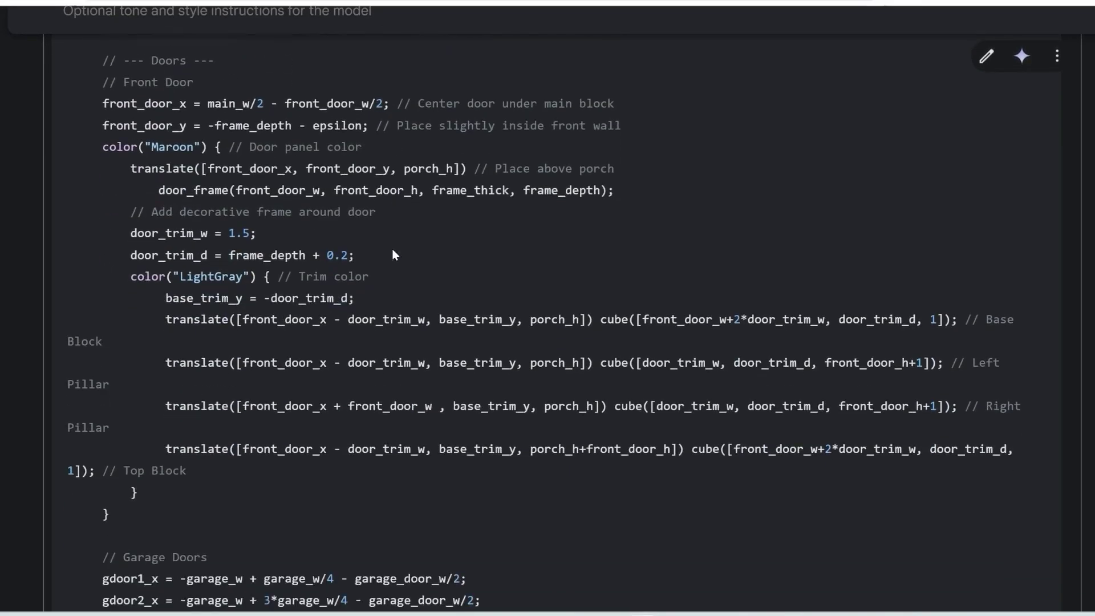
{"action": "scroll", "coordinate": [393, 255], "scroll_direction": "down", "scroll_amount": 5}
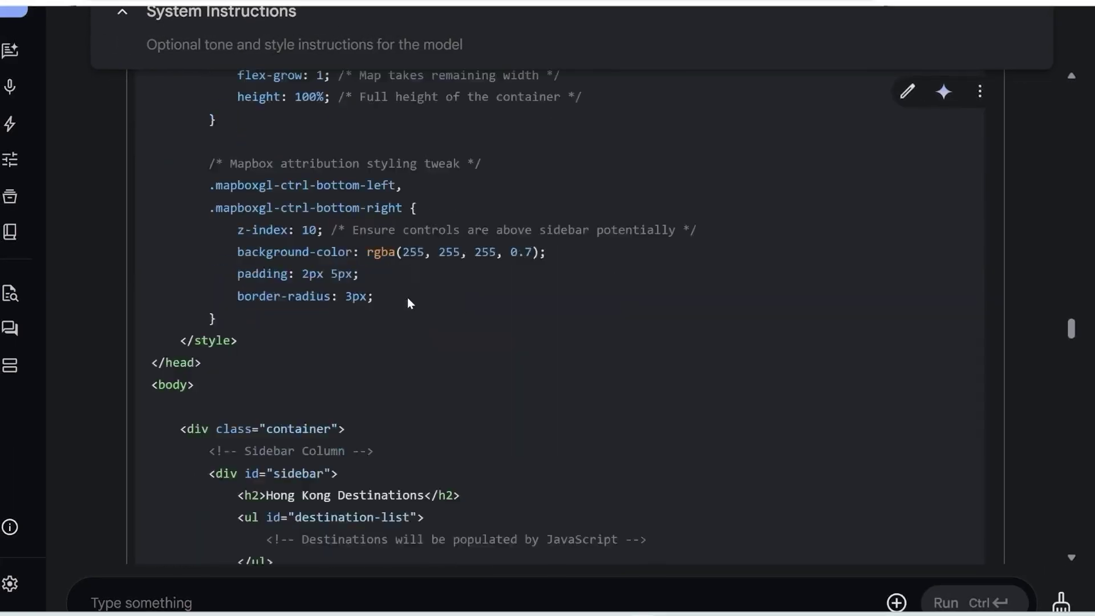
{"action": "scroll", "coordinate": [408, 297], "scroll_direction": "down", "scroll_amount": 5}
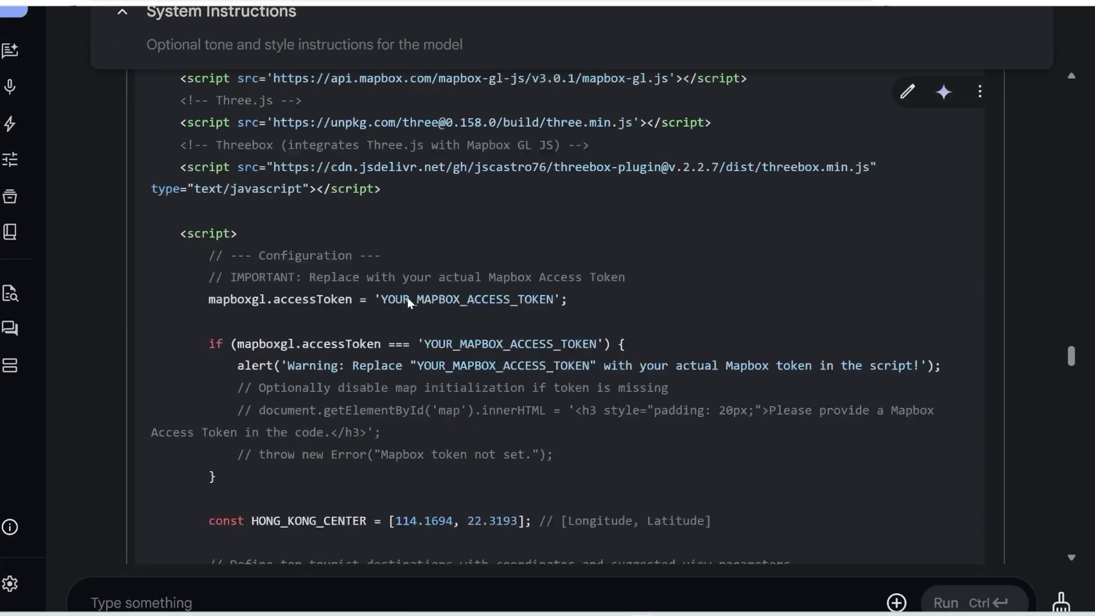
{"action": "scroll", "coordinate": [408, 297], "scroll_direction": "down", "scroll_amount": 5}
{"action": "scroll", "coordinate": [408, 297], "scroll_direction": "down", "scroll_amount": 5}
{"action": "scroll", "coordinate": [407, 297], "scroll_direction": "down", "scroll_amount": 5}
{"action": "scroll", "coordinate": [408, 296], "scroll_direction": "down", "scroll_amount": 5}
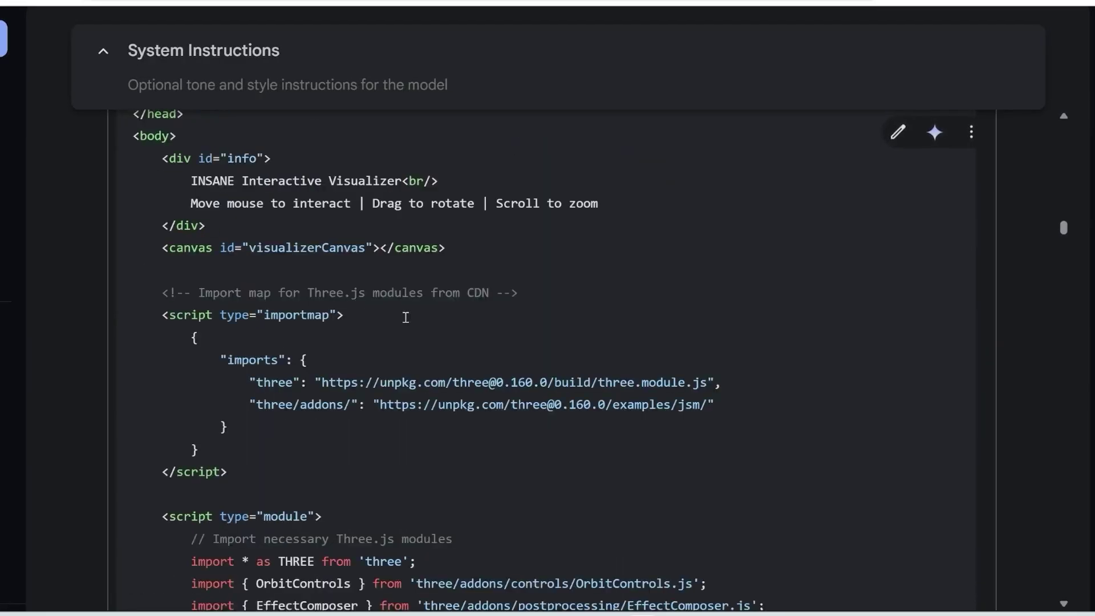
{"action": "scroll", "coordinate": [406, 317], "scroll_direction": "down", "scroll_amount": 5}
{"action": "scroll", "coordinate": [406, 317], "scroll_direction": "down", "scroll_amount": 10}
{"action": "scroll", "coordinate": [405, 317], "scroll_direction": "down", "scroll_amount": 10}
{"action": "scroll", "coordinate": [406, 317], "scroll_direction": "down", "scroll_amount": 10}
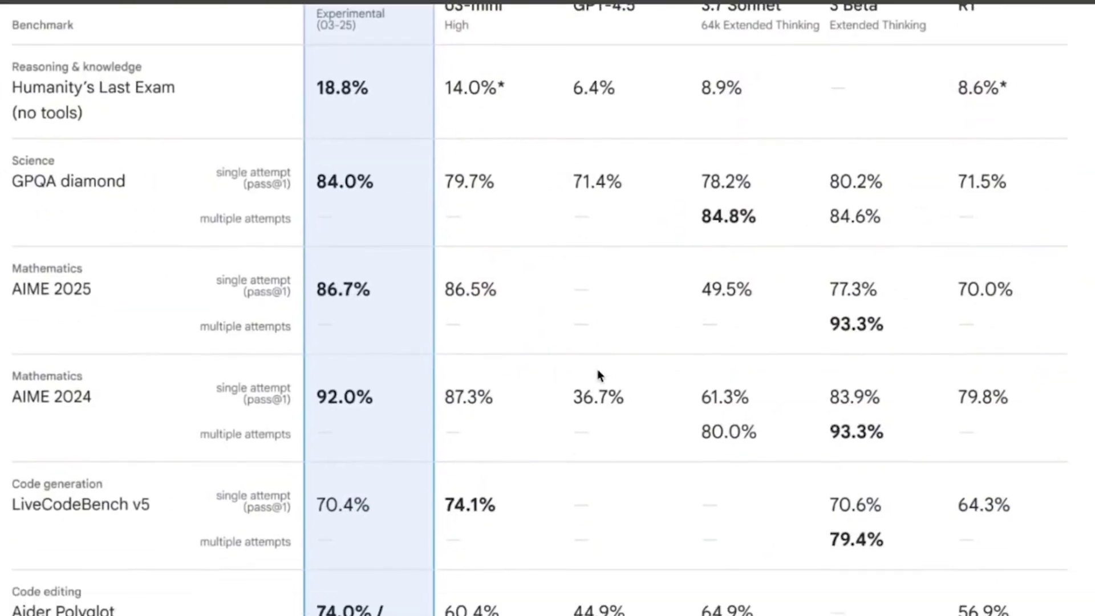
{"action": "scroll", "coordinate": [597, 374], "scroll_direction": "down", "scroll_amount": 3}
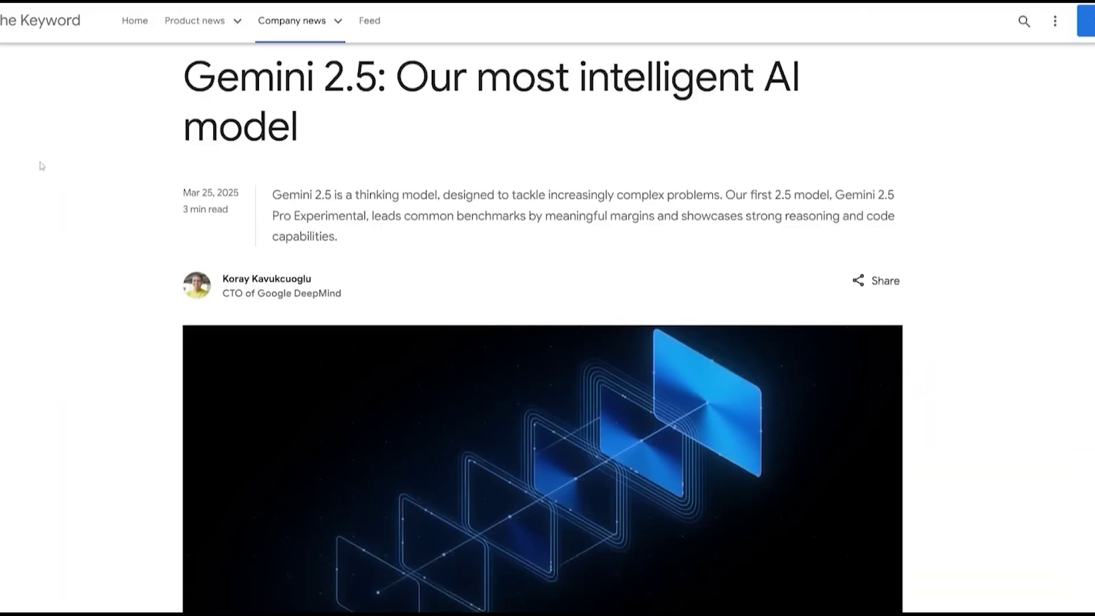
{"action": "scroll", "coordinate": [40, 166], "scroll_direction": "down", "scroll_amount": 2}
{"action": "scroll", "coordinate": [38, 171], "scroll_direction": "down", "scroll_amount": 2}
{"action": "scroll", "coordinate": [39, 171], "scroll_direction": "down", "scroll_amount": 3}
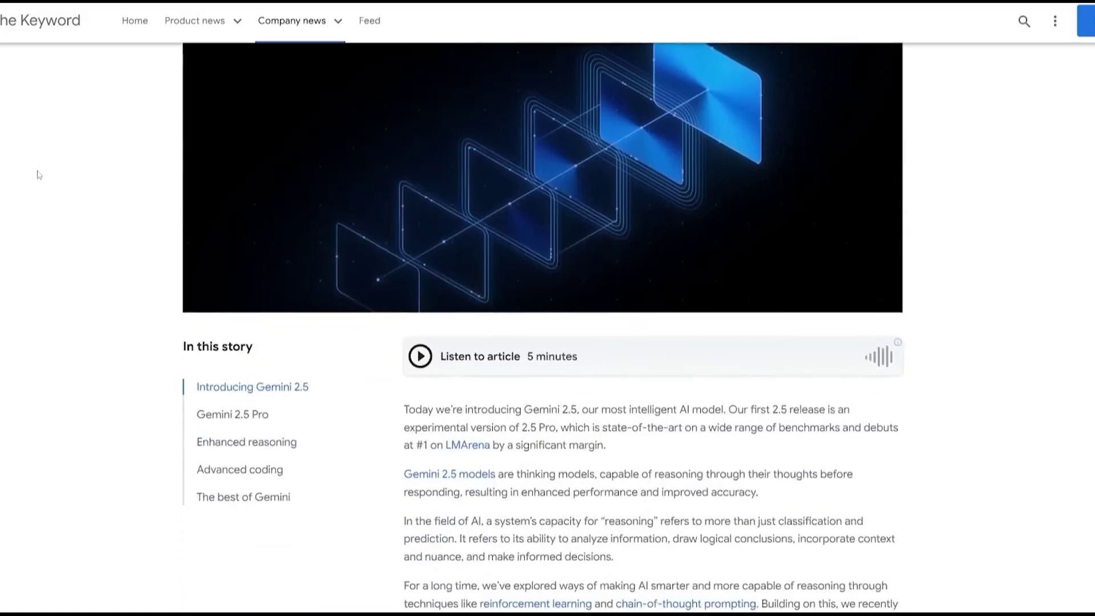
{"action": "scroll", "coordinate": [37, 174], "scroll_direction": "down", "scroll_amount": 1}
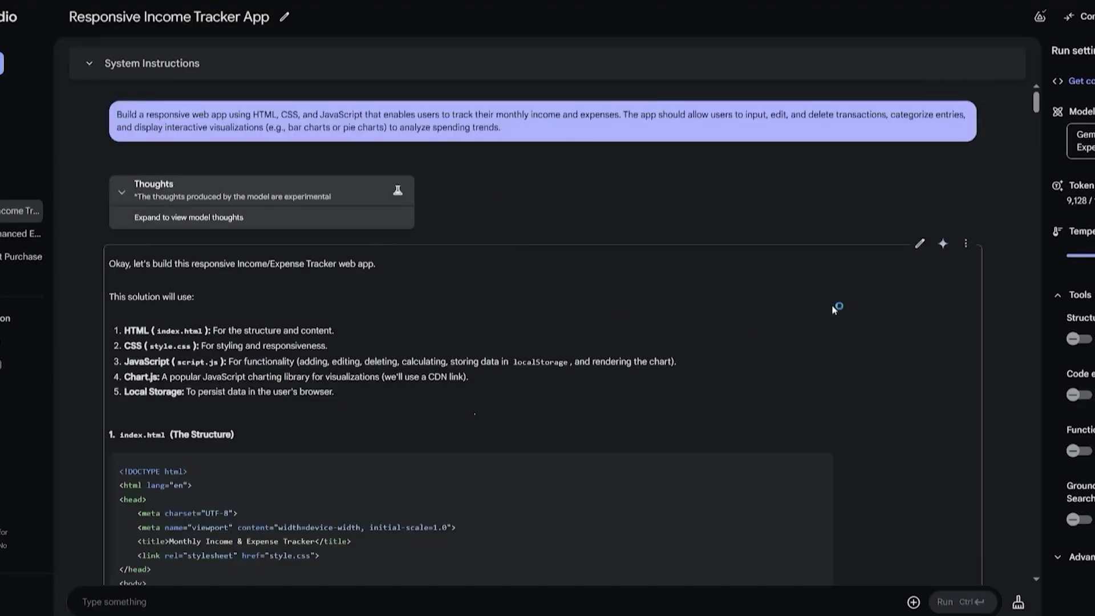
{"action": "scroll", "coordinate": [514, 180], "scroll_direction": "down", "scroll_amount": 2}
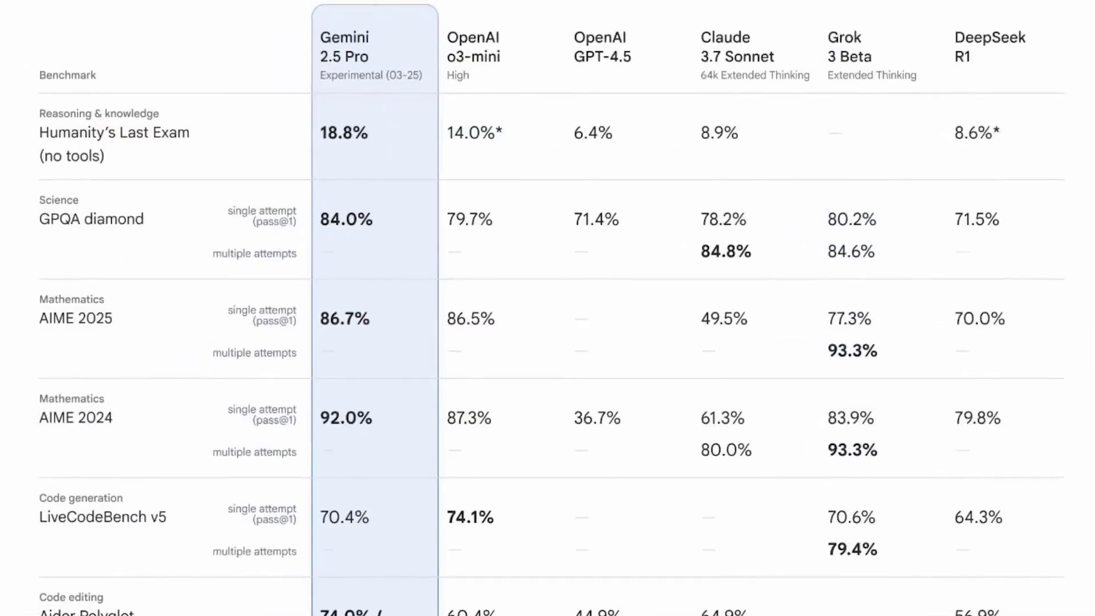